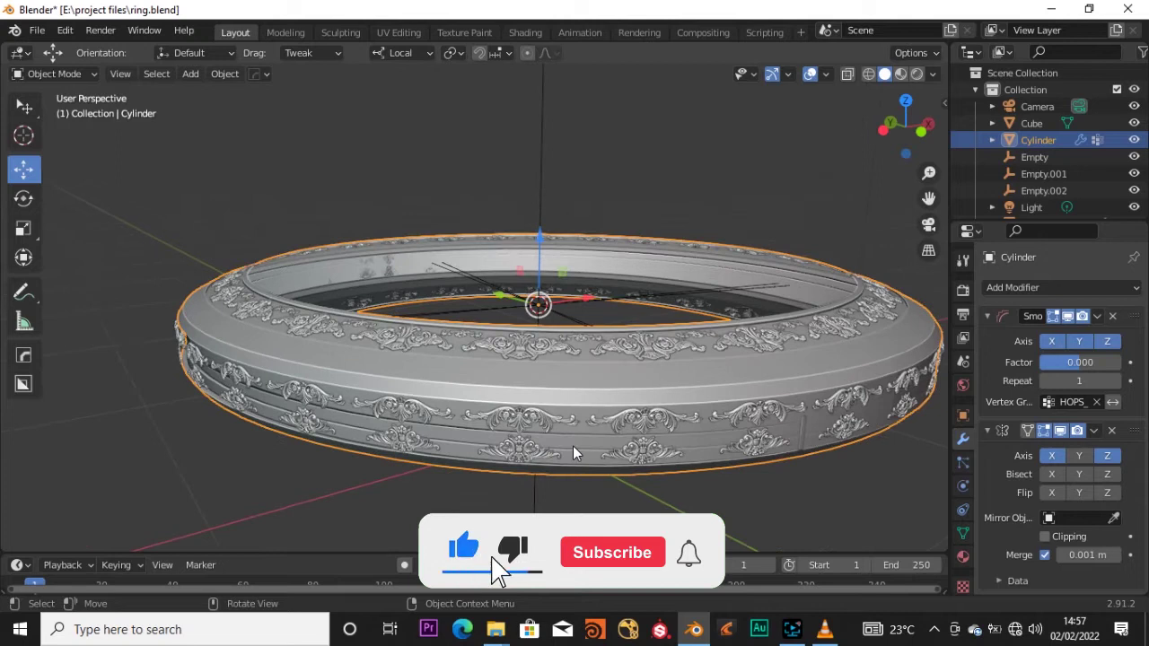
# - Add a Weld to the ring from the HOps Q menu, raising the merge threshold to about 0.012
pyautogui.click(542, 432)
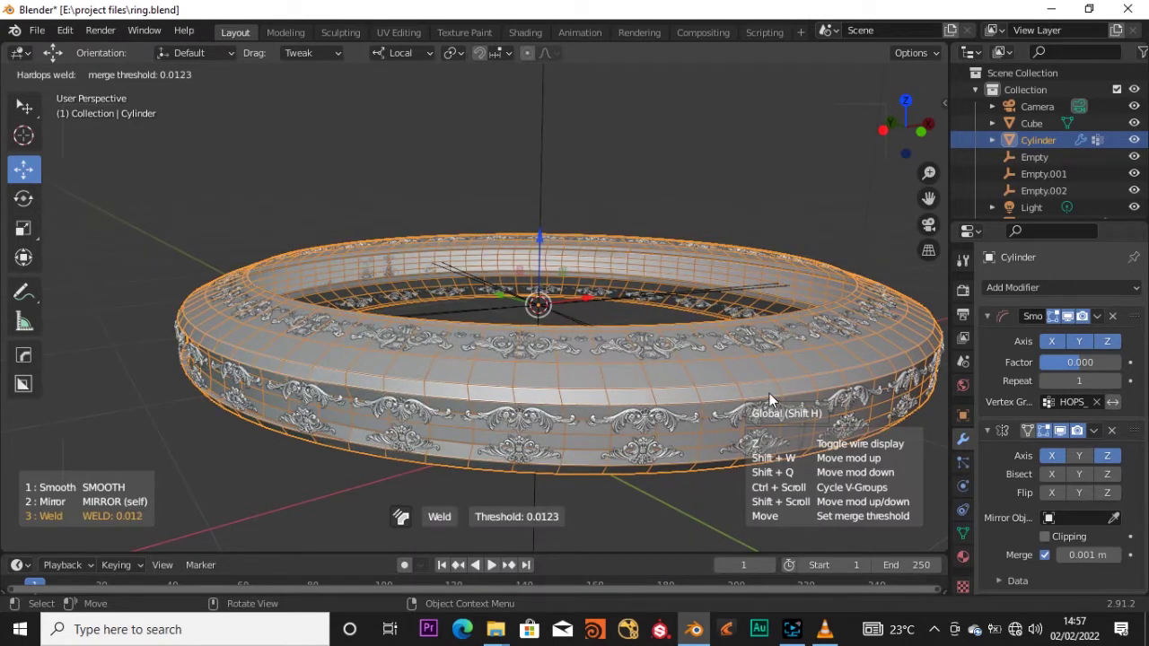
# - Confirm the weld threshold and nudge the small cube slightly along the ring's band
pyautogui.click(779, 250)
pyautogui.moveTo(779, 250); pyautogui.dragTo(844, 377, button='middle')
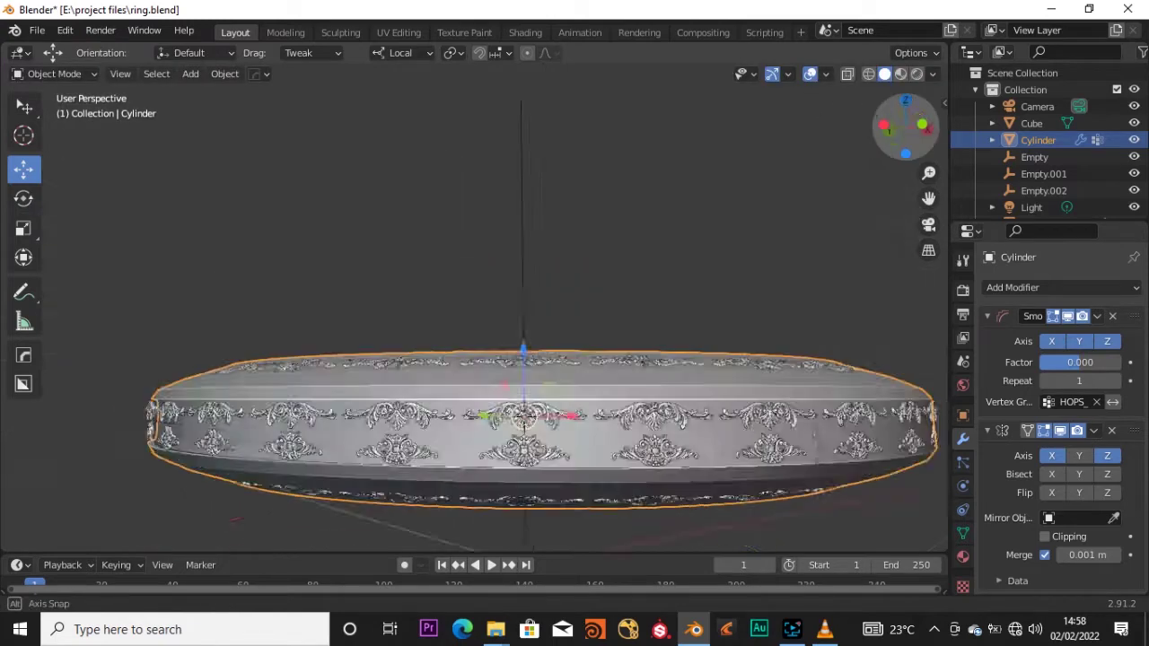
pyautogui.click(867, 431)
pyautogui.moveTo(867, 431)
pyautogui.mouseDown(button='middle')
pyautogui.moveTo(808, 422)
pyautogui.moveTo(629, 466)
pyautogui.mouseUp(button='middle')
pyautogui.moveTo(628, 467); pyautogui.dragTo(557, 467)
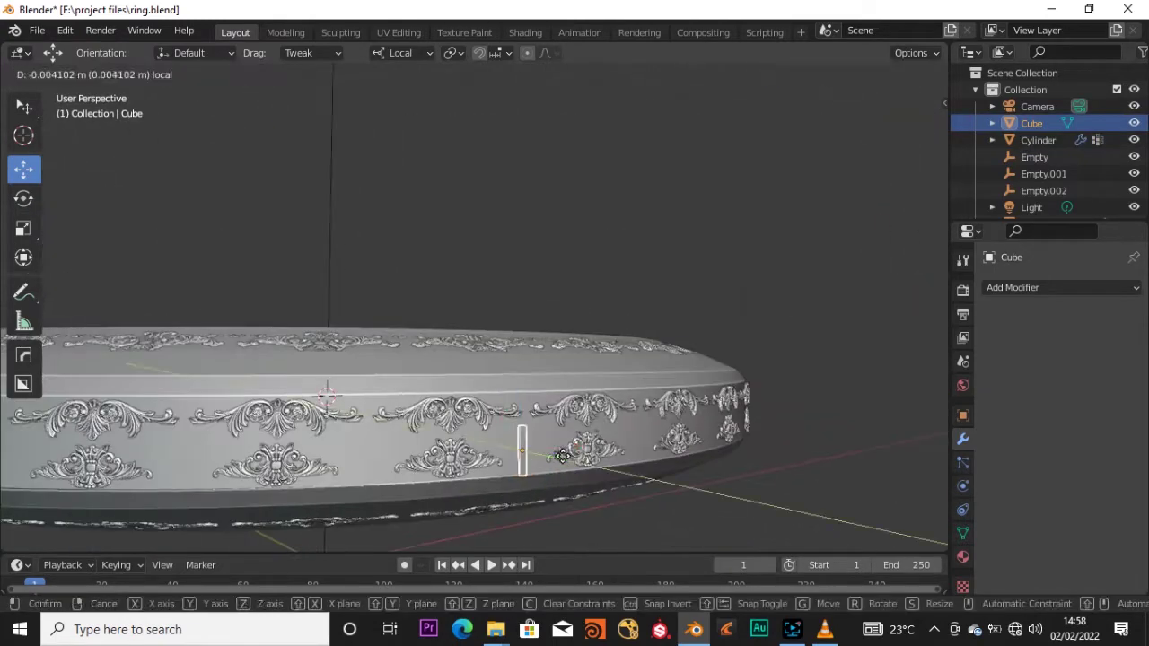
pyautogui.scroll(5, 539, 449)
pyautogui.scroll(-3, 604, 266)
# - Reselect the ring cylinder and switch it into Edit Mode
pyautogui.click(411, 477)
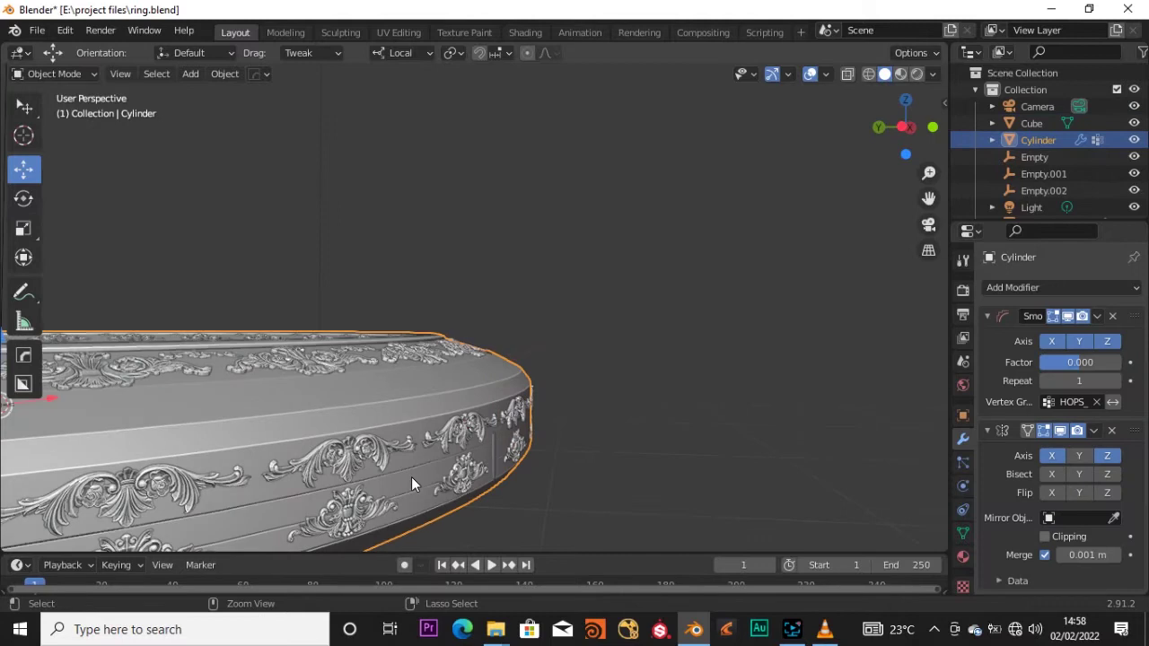
pyautogui.moveTo(411, 477); pyautogui.dragTo(485, 483, button='middle')
pyautogui.press('Tab')
pyautogui.press('Tab')
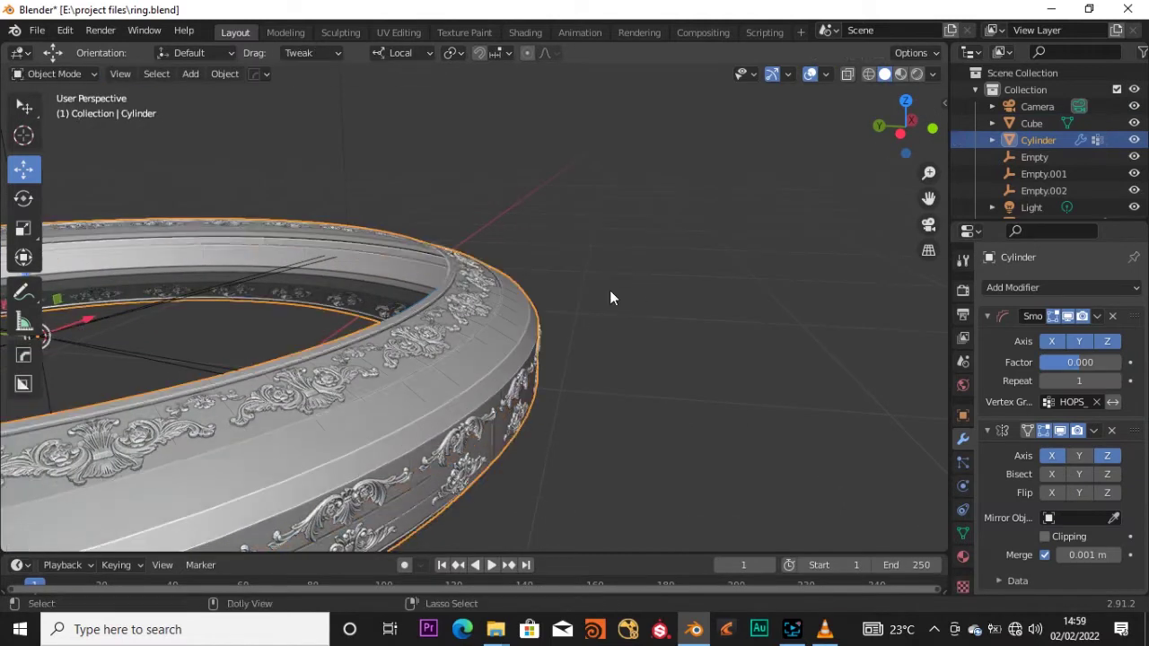
pyautogui.press('Tab')
# - Scale the top edge loop slightly narrower along local X
pyautogui.press('s')
pyautogui.press('x')
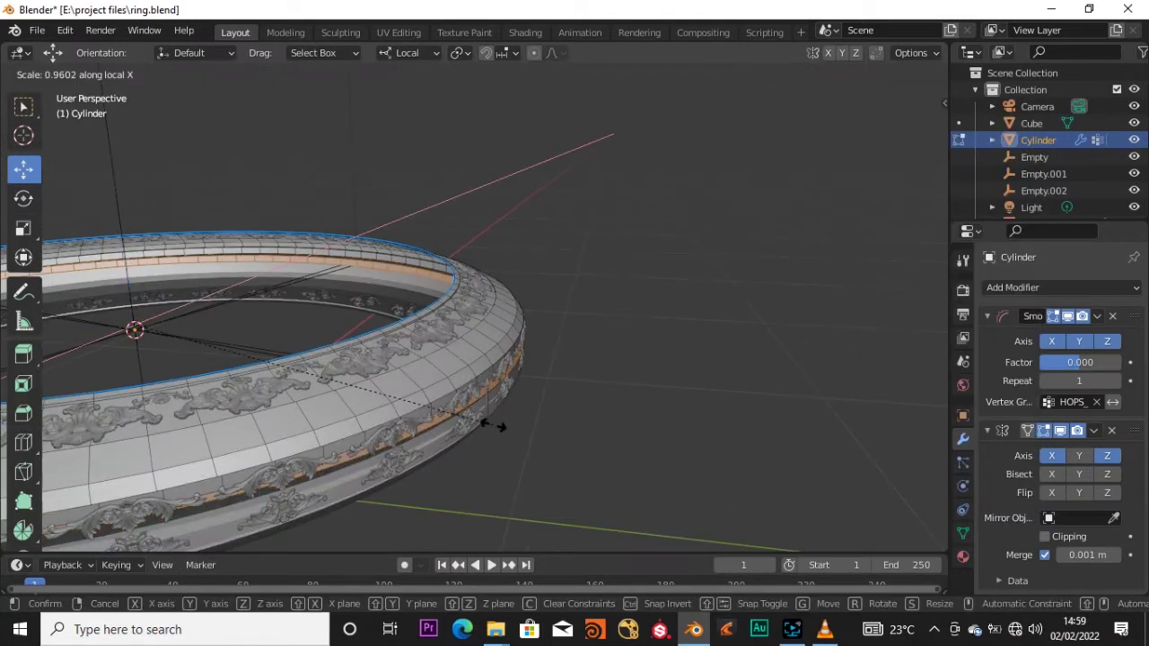
pyautogui.click(500, 422)
pyautogui.moveTo(500, 423)
pyautogui.mouseDown(button='middle')
pyautogui.moveTo(516, 310)
pyautogui.moveTo(503, 377)
pyautogui.mouseUp(button='middle')
pyautogui.press('Tab')
# - Reselect the ring cylinder and weld it with a small merge threshold
pyautogui.moveTo(547, 463); pyautogui.dragTo(499, 416, button='middle')
pyautogui.click(490, 405)
pyautogui.press('q')
pyautogui.click(672, 431)
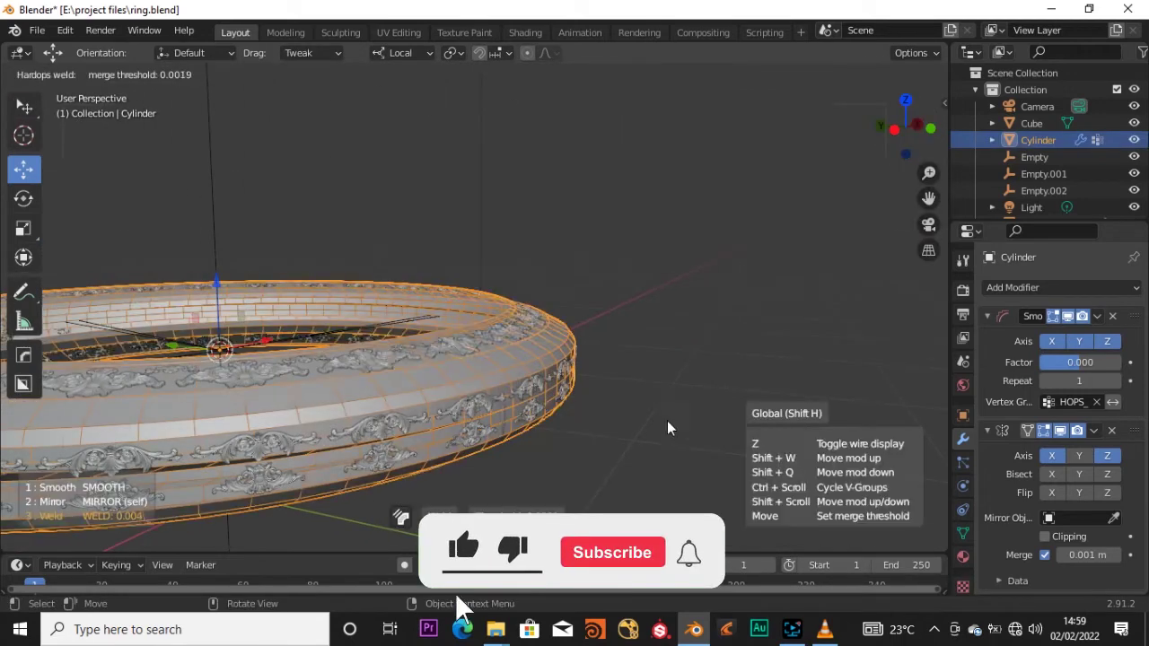
pyautogui.click(534, 491)
# - Inspect the Ornament_01 array, then reweld the ring cylinder from the Q menu
pyautogui.click(332, 462)
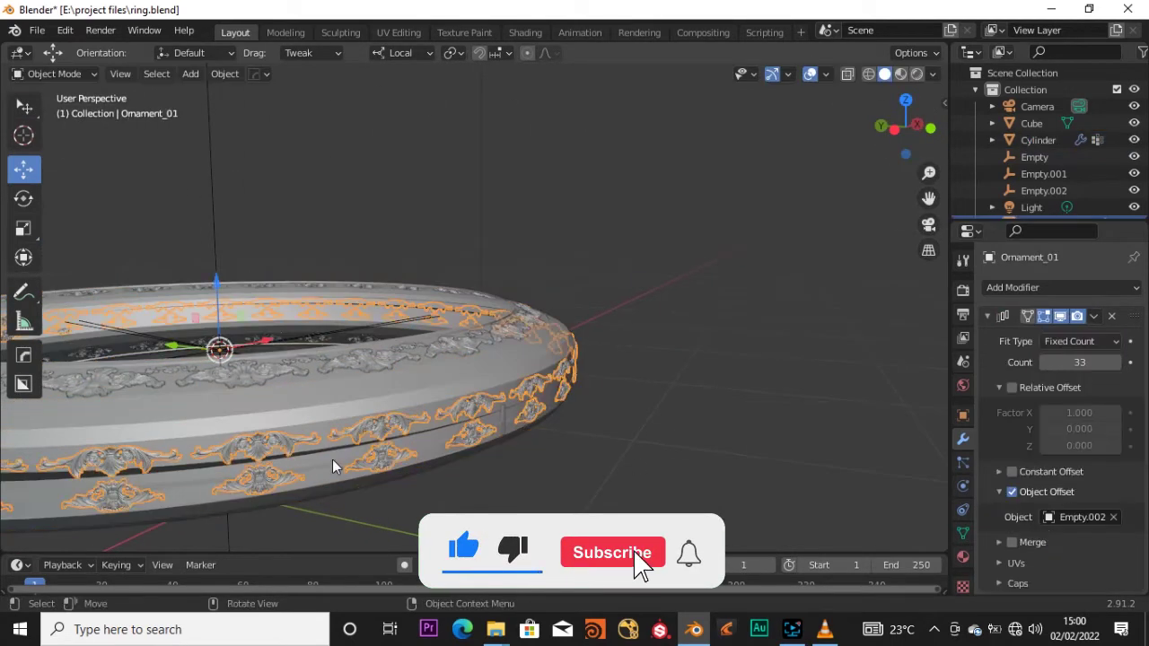
pyautogui.click(432, 432)
pyautogui.press('q')
pyautogui.click(781, 362)
pyautogui.click(723, 145)
# - Centre the whole ring in view and return to editing its mesh
pyautogui.moveTo(927, 198); pyautogui.dragTo(639, 448)
pyautogui.press('Tab')
pyautogui.press('Tab')
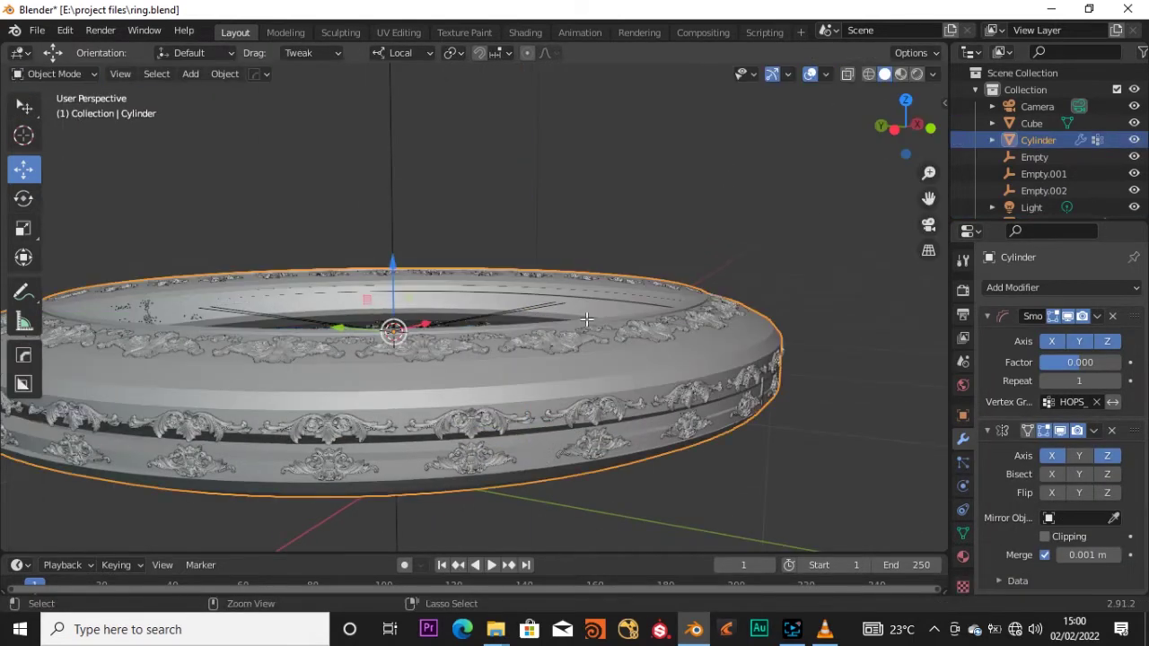
pyautogui.press('Tab')
pyautogui.press('Tab')
pyautogui.moveTo(786, 182); pyautogui.dragTo(500, 307, button='middle')
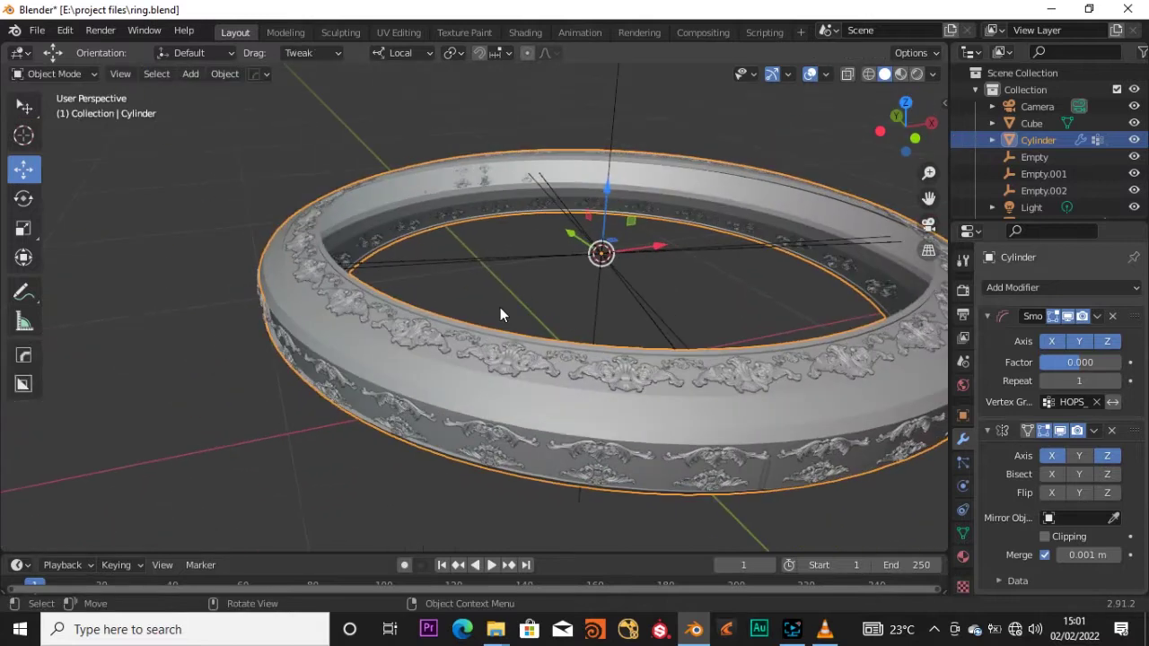
pyautogui.moveTo(744, 129)
pyautogui.mouseDown(button='middle')
pyautogui.moveTo(753, 187)
pyautogui.moveTo(901, 116)
pyautogui.mouseUp(button='middle')
pyautogui.click(752, 186)
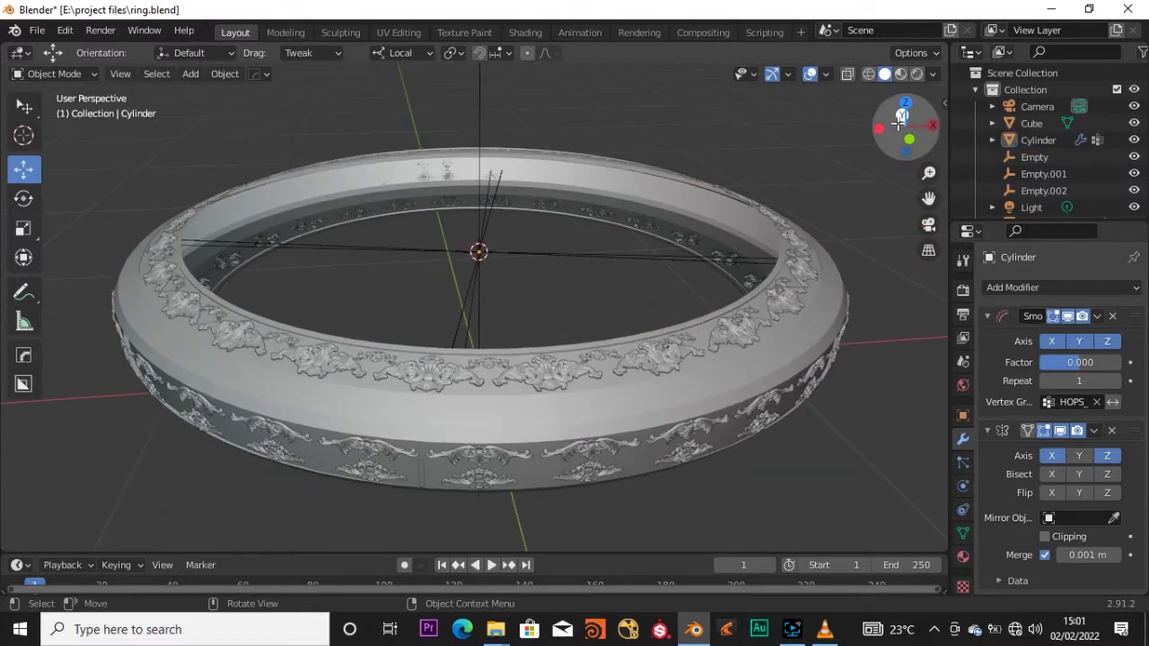
pyautogui.press('Tab')
# - Select an edge loop on the ring's band and bring up its edge operations
pyautogui.click(494, 404)
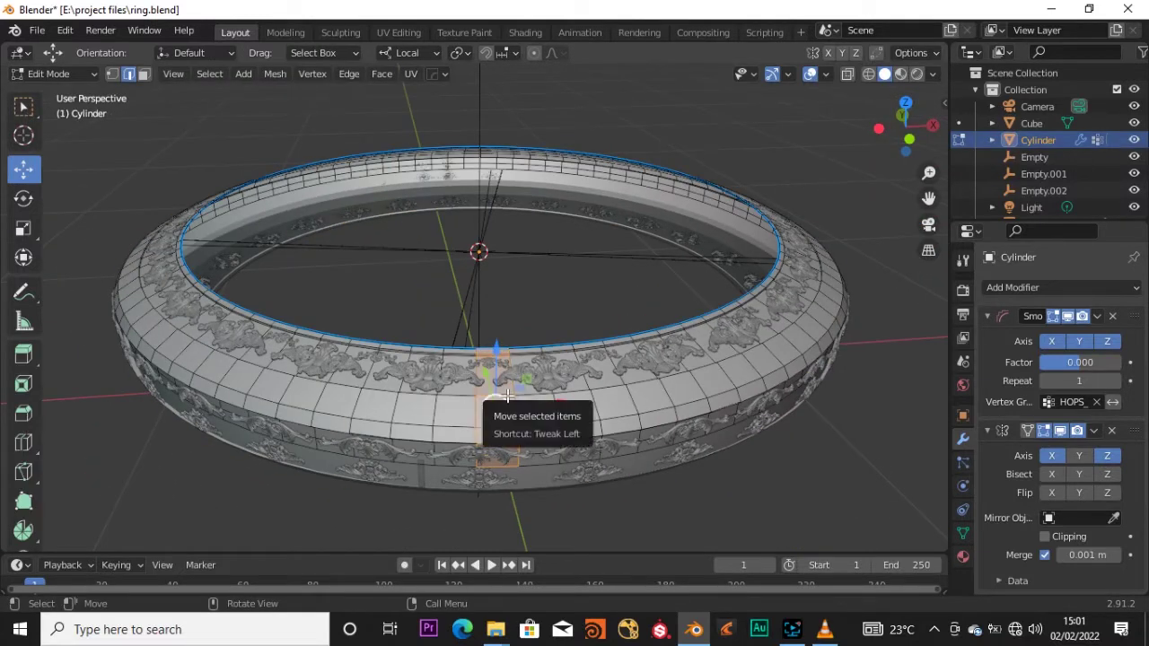
pyautogui.rightClick(505, 396)
pyautogui.press('Escape')
pyautogui.press('Tab')
pyautogui.press('Tab')
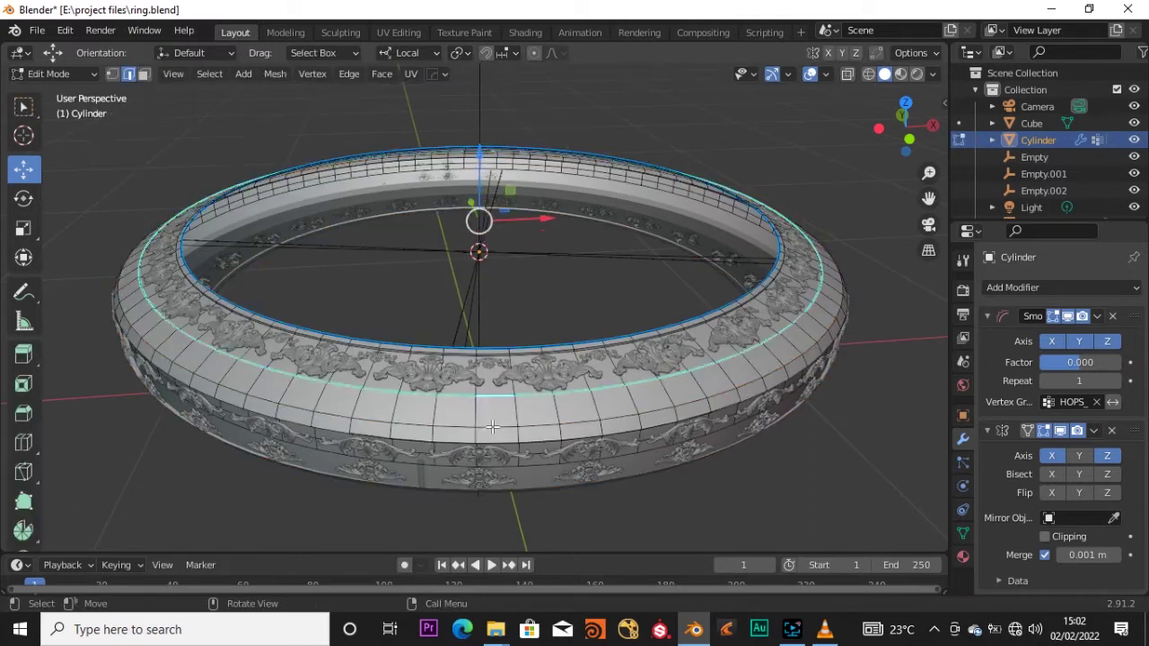
# - Mark the band loop from the edge menu, undoing the accidental Mark Seam
pyautogui.press('q')
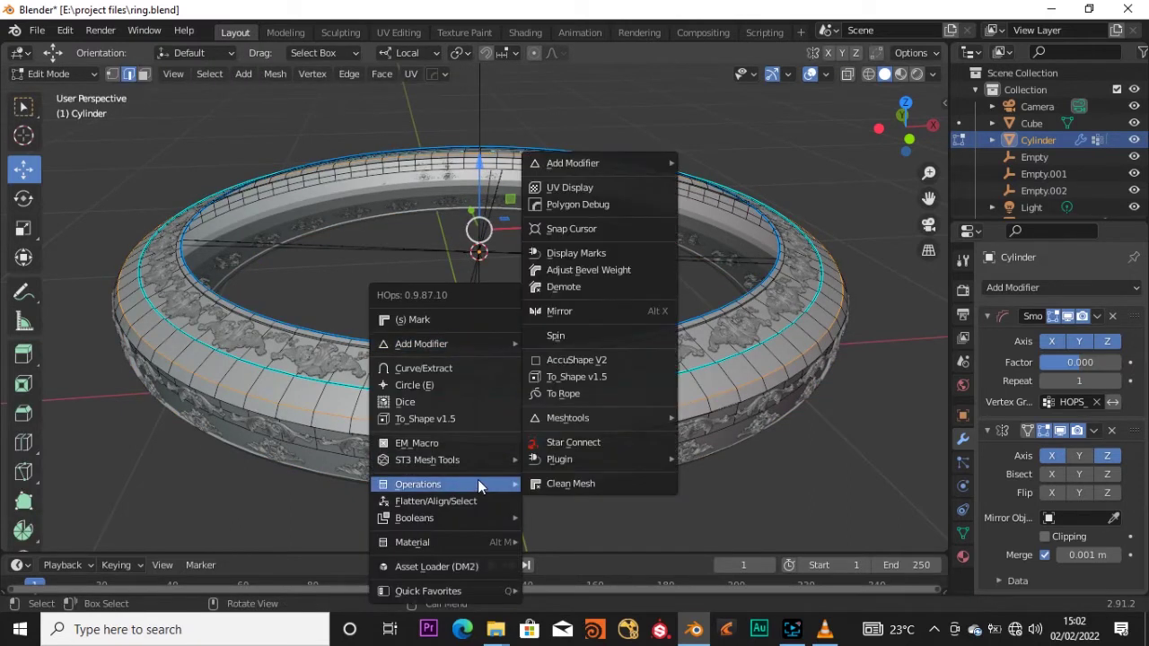
pyautogui.rightClick(526, 403)
pyautogui.click(526, 403)
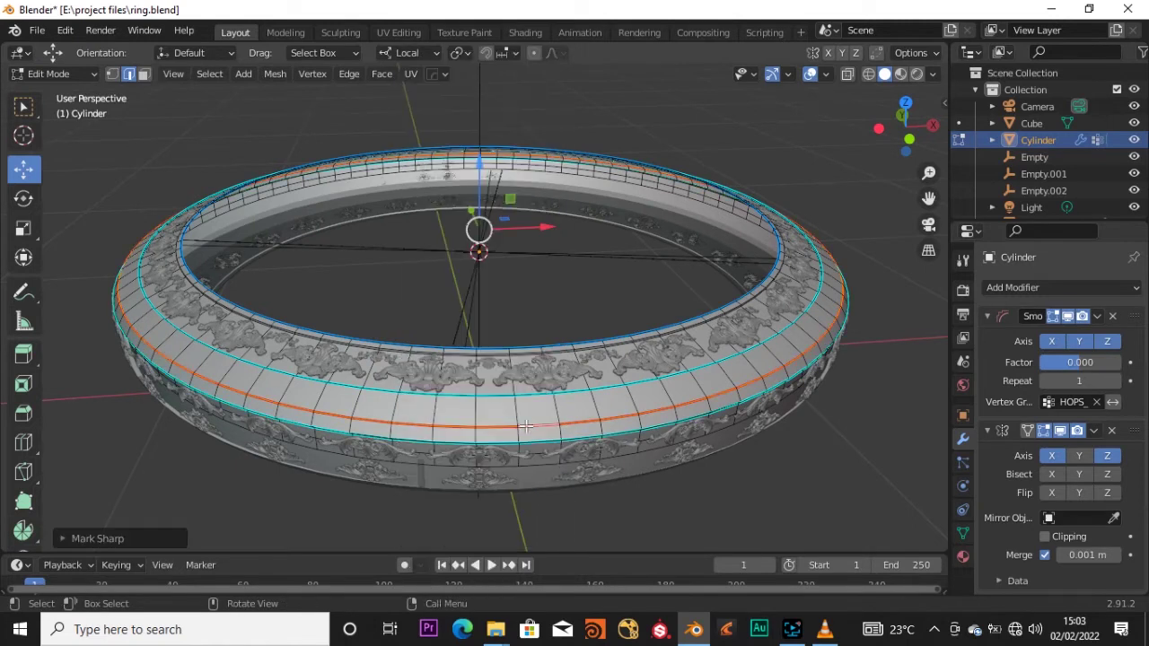
pyautogui.hotkey('ctrl', 'z')
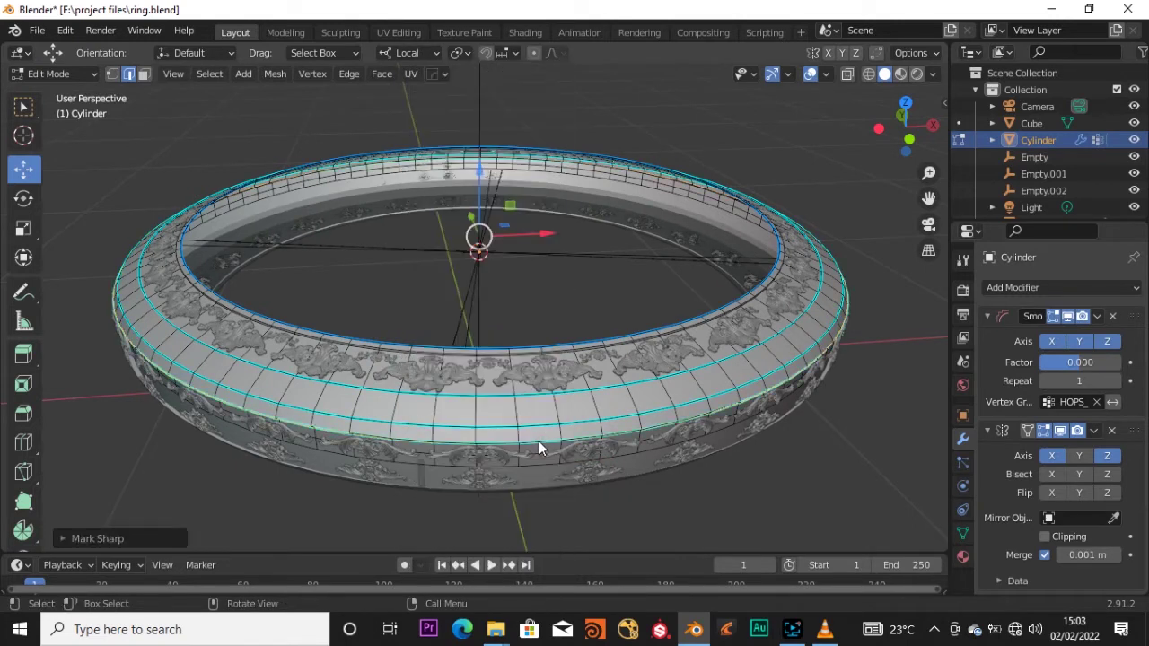